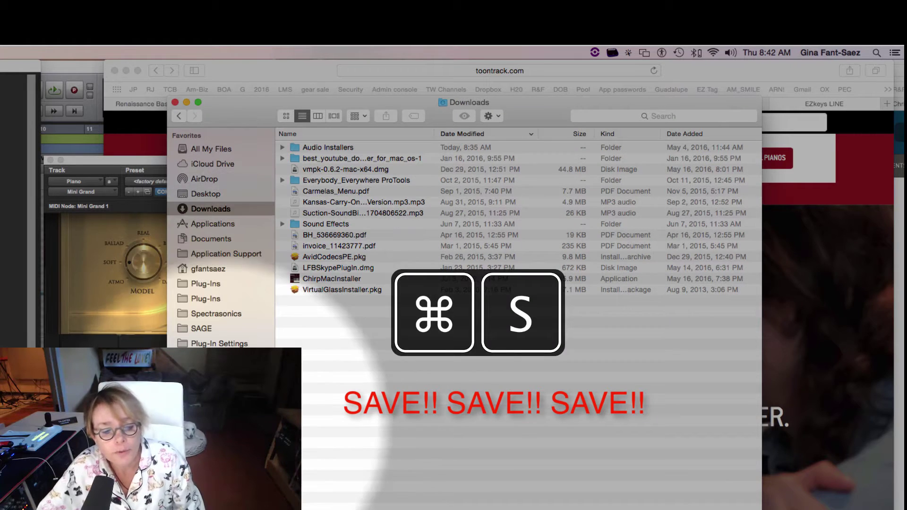
Open the Internal 2 GB drive, fold away the Jed Stuff folder tree and expand the Tutorial Sessions folder
{"action": "left_click", "coordinate": [217, 402]}
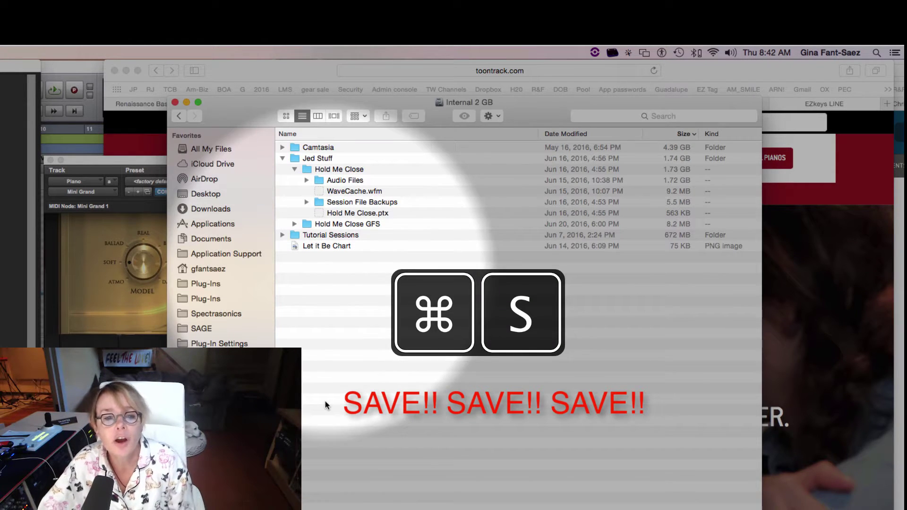
{"action": "left_click", "coordinate": [294, 169]}
{"action": "left_click", "coordinate": [283, 159]}
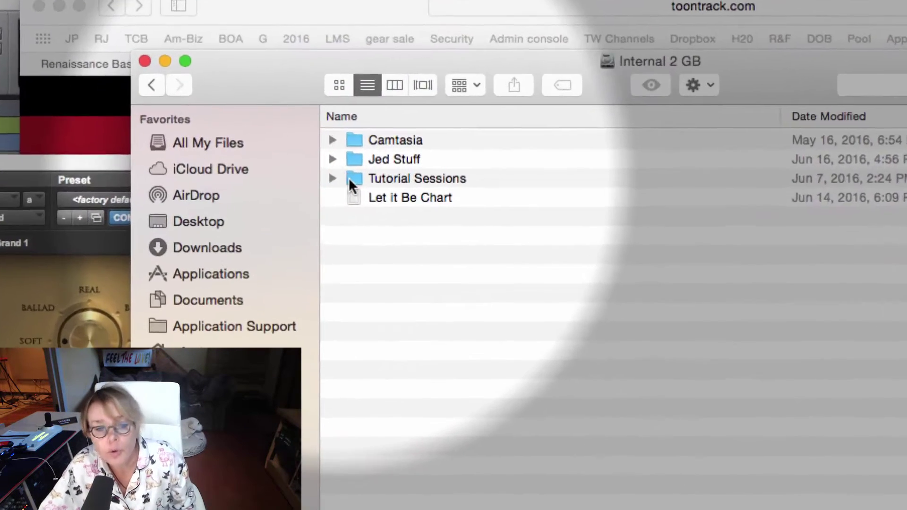
{"action": "left_click", "coordinate": [333, 179]}
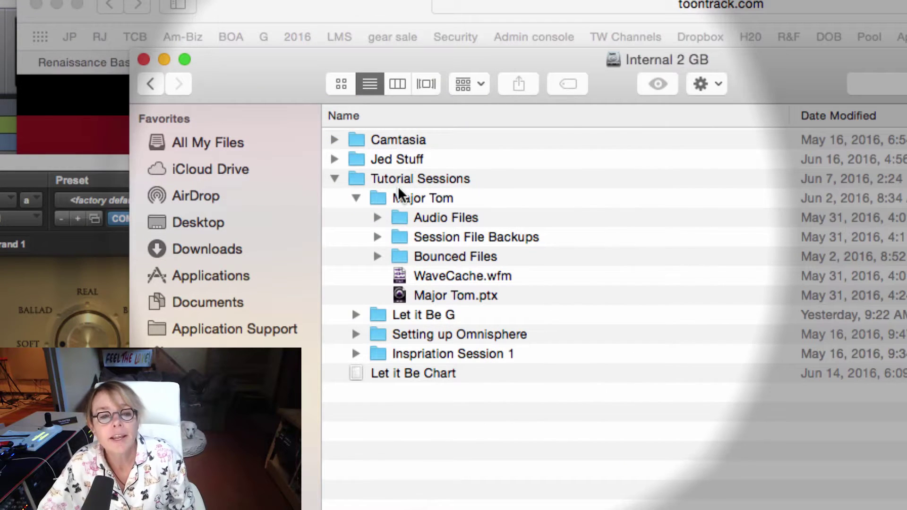
View the Session File Backups folder of the Let it Be G session, with Major Tom collapsed, and close it again
{"action": "left_click", "coordinate": [358, 199]}
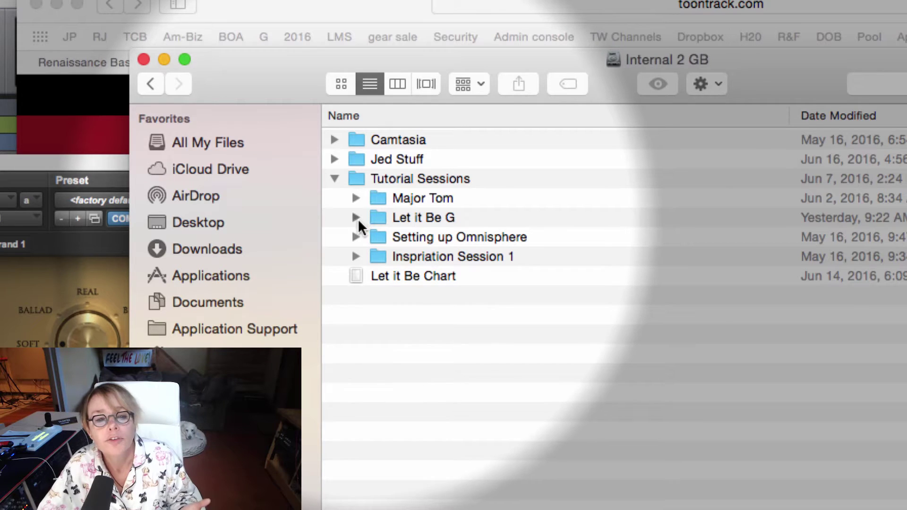
{"action": "left_click", "coordinate": [357, 219]}
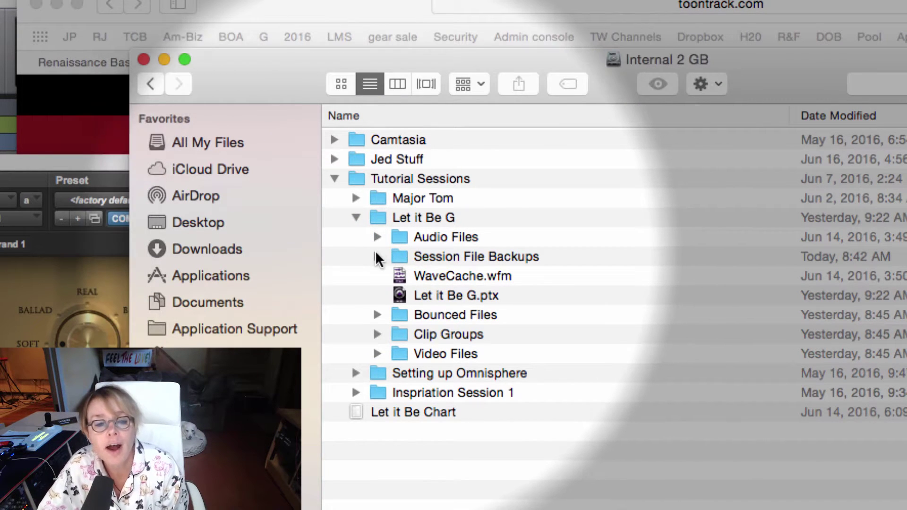
{"action": "left_click", "coordinate": [377, 257]}
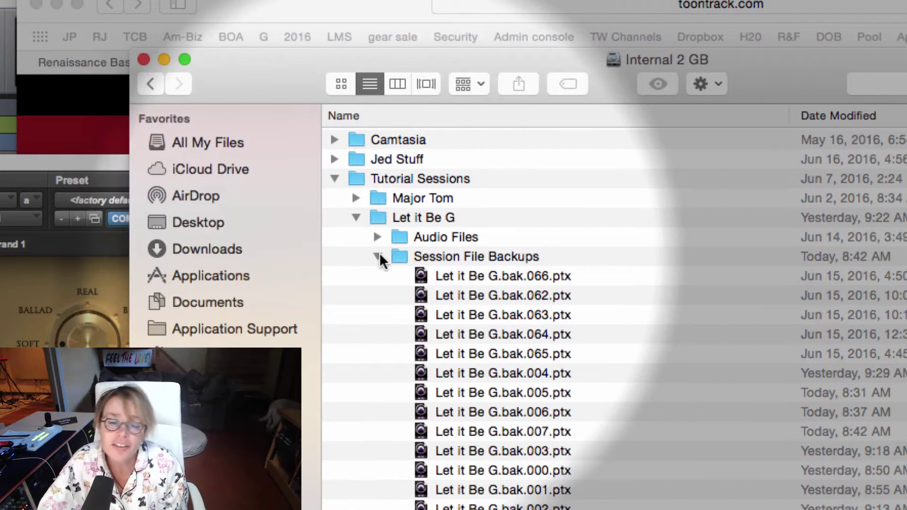
{"action": "left_click", "coordinate": [380, 256]}
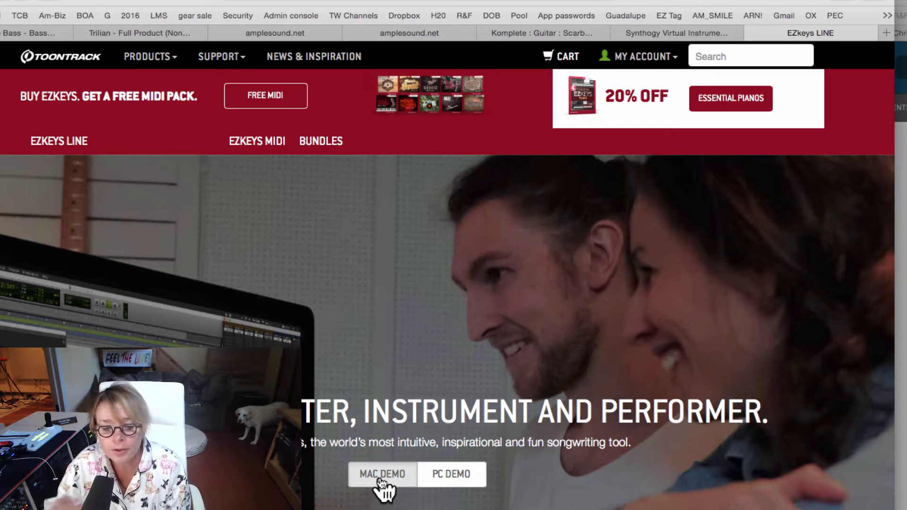
Download the Mac demo of EZkeys from the Toontrack page and switch to Finder's Downloads folder
{"action": "left_click", "coordinate": [381, 475]}
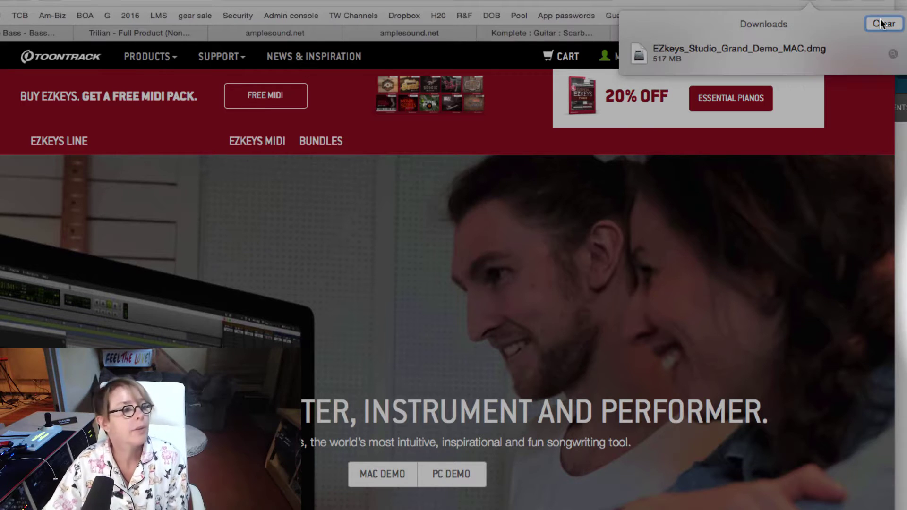
{"action": "left_click", "coordinate": [806, 2]}
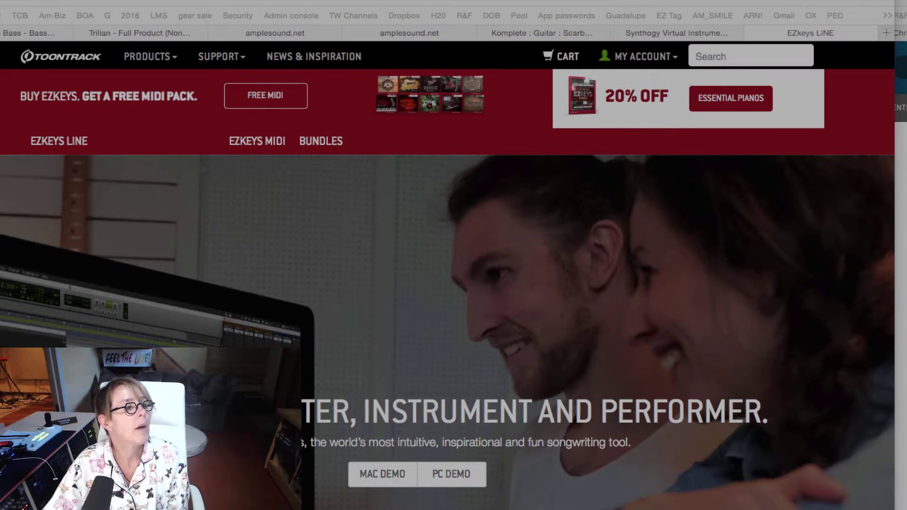
{"action": "key", "text": "super+Tab"}
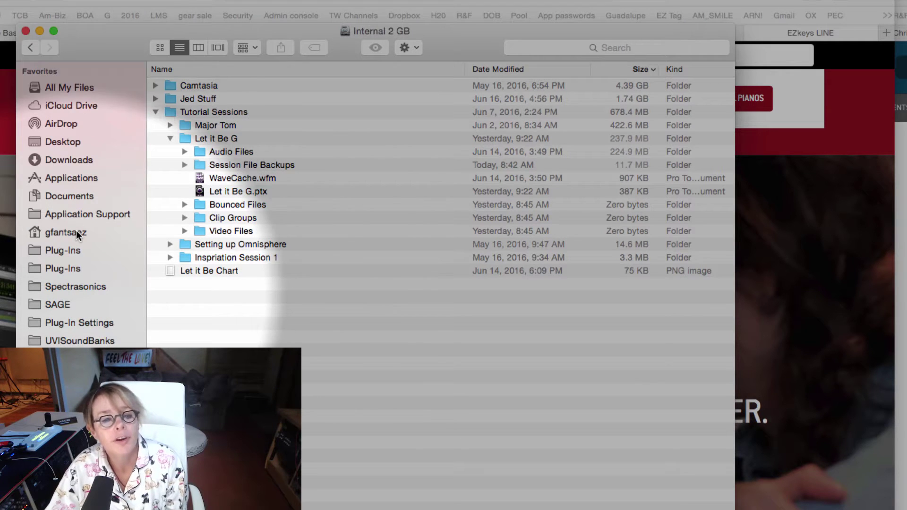
{"action": "left_click", "coordinate": [69, 162]}
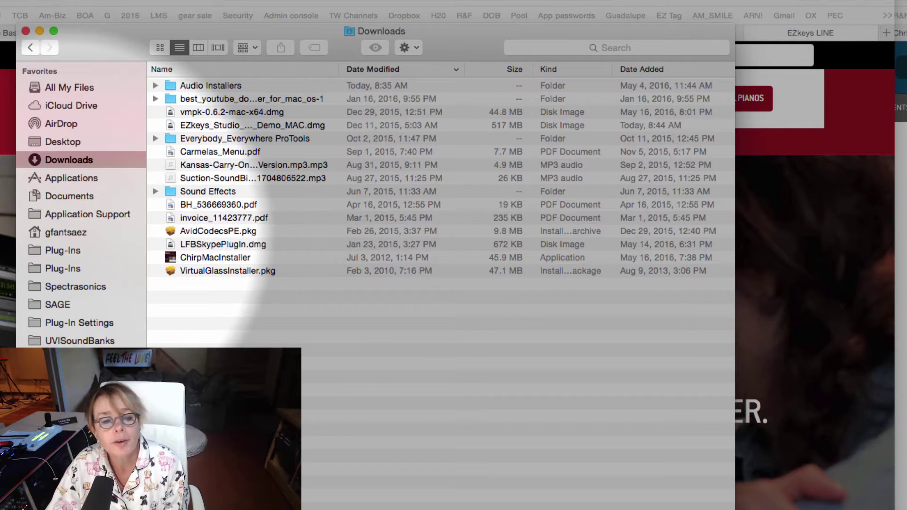
Look through the Library contents in the user's home folder, including Preferences, and collapse the Library folder
{"action": "left_click", "coordinate": [68, 232]}
{"action": "left_click", "coordinate": [156, 197]}
{"action": "scroll", "coordinate": [185, 222], "scroll_direction": "down", "scroll_amount": 10}
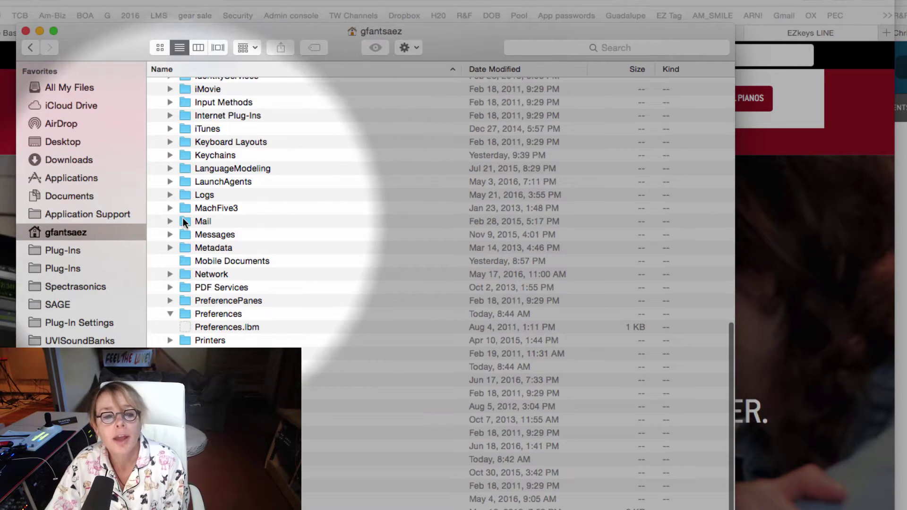
{"action": "scroll", "coordinate": [182, 161], "scroll_direction": "down", "scroll_amount": 20}
{"action": "scroll", "coordinate": [261, 137], "scroll_direction": "up", "scroll_amount": 20}
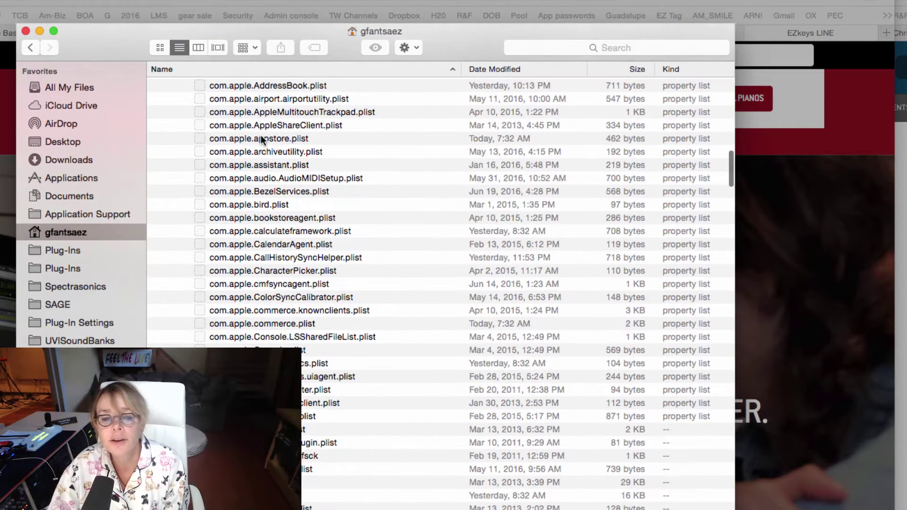
{"action": "scroll", "coordinate": [261, 138], "scroll_direction": "up", "scroll_amount": 20}
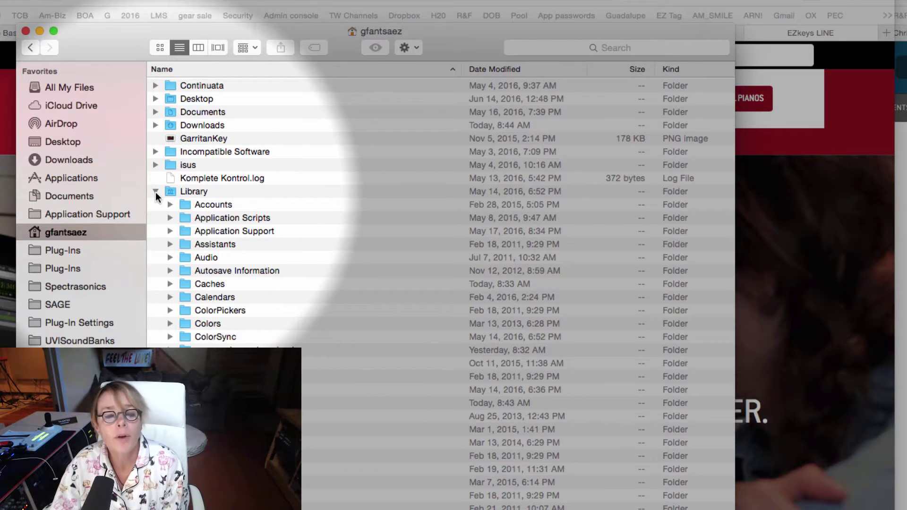
{"action": "left_click", "coordinate": [155, 192]}
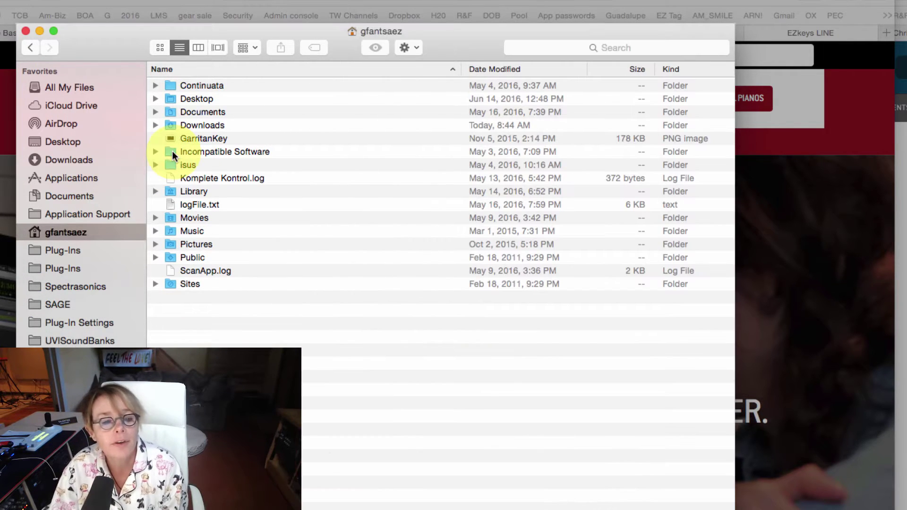
Add the Incompatible Software folder to the Finder favorites, open it from there, and remove that favorite again
{"action": "left_click_drag", "start_coordinate": [172, 151], "coordinate": [101, 211]}
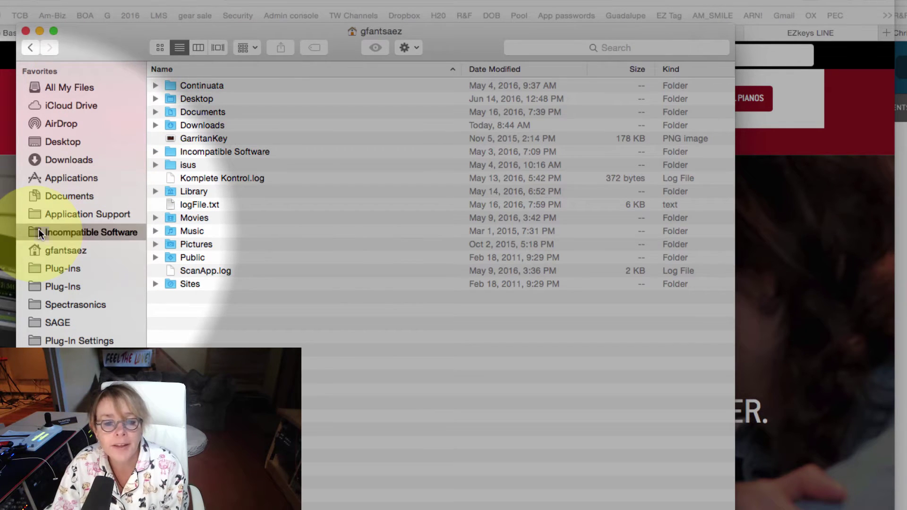
{"action": "left_click", "coordinate": [38, 230]}
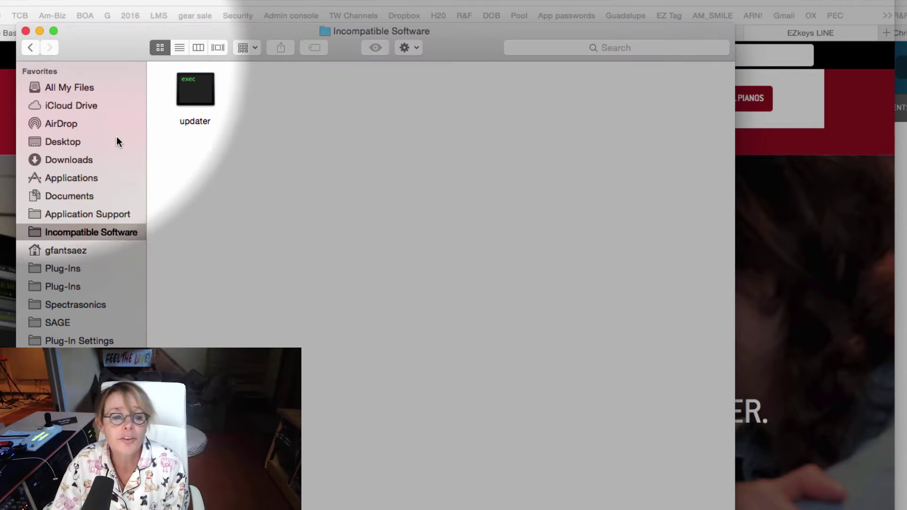
{"action": "left_click_drag", "start_coordinate": [46, 231], "coordinate": [95, 402]}
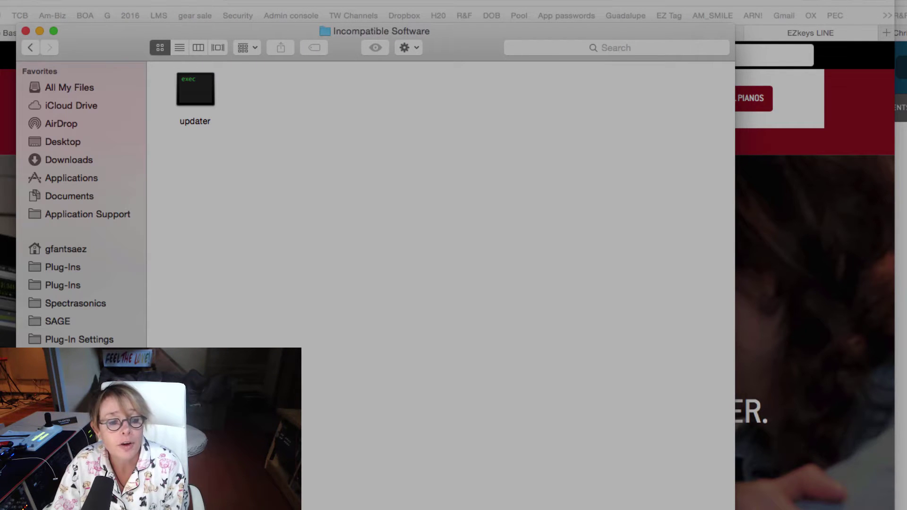
View the Documents folder in Finder and return to the Downloads folder
{"action": "key", "text": "super+Tab"}
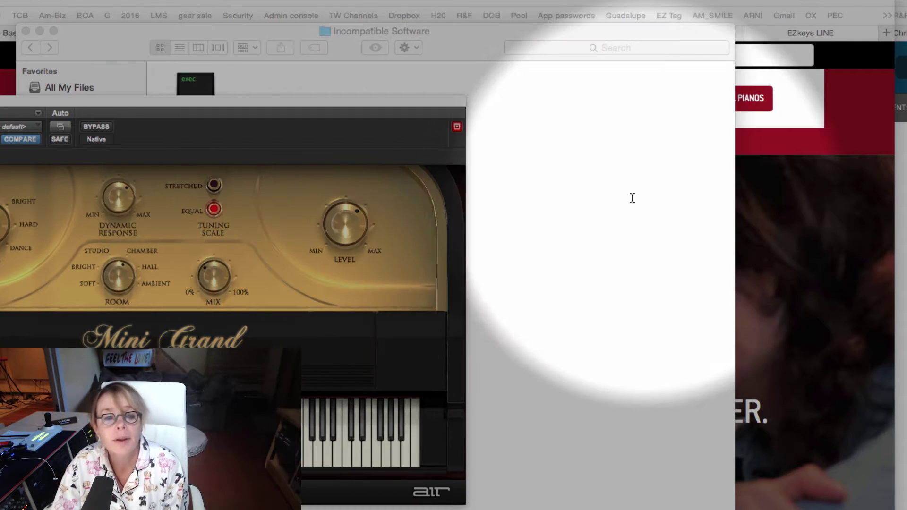
{"action": "left_click", "coordinate": [594, 197]}
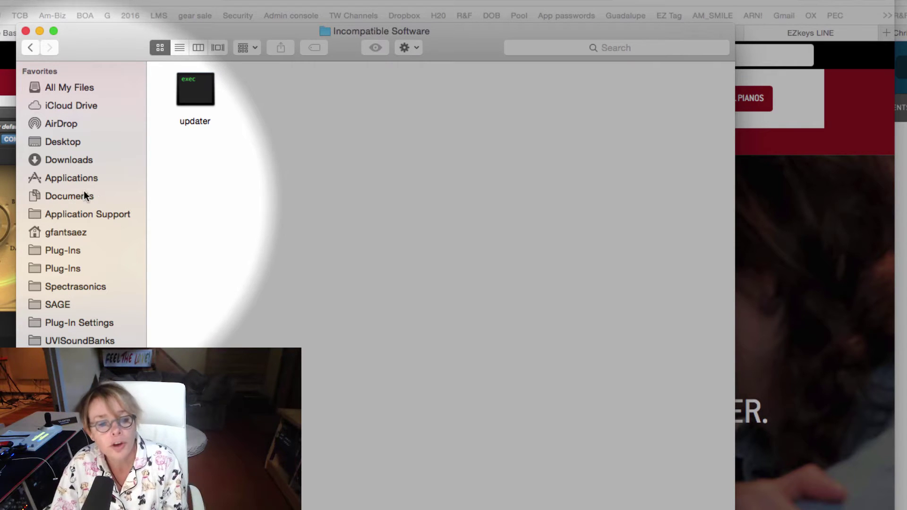
{"action": "left_click", "coordinate": [77, 202]}
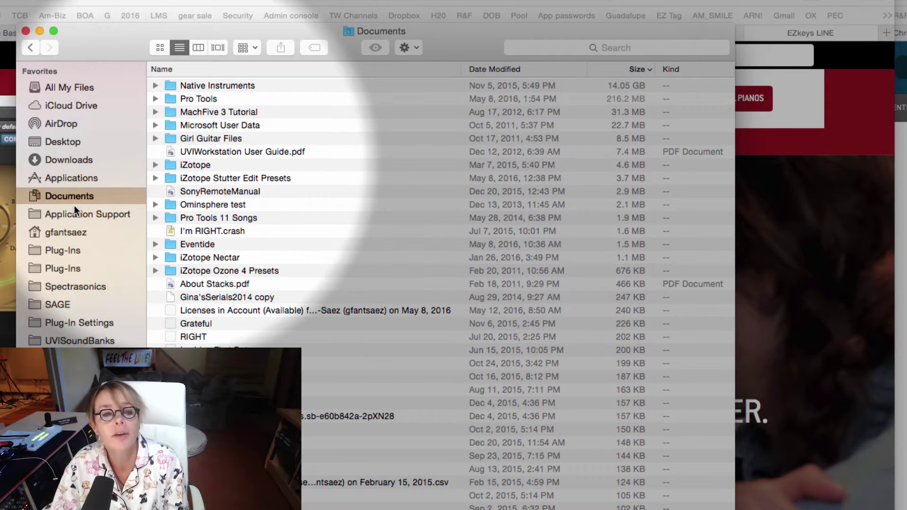
{"action": "mouse_move", "coordinate": [170, 100]}
{"action": "left_mouse_down"}
{"action": "mouse_move", "coordinate": [124, 199]}
{"action": "mouse_move", "coordinate": [106, 205]}
{"action": "mouse_move", "coordinate": [170, 100]}
{"action": "left_mouse_up"}
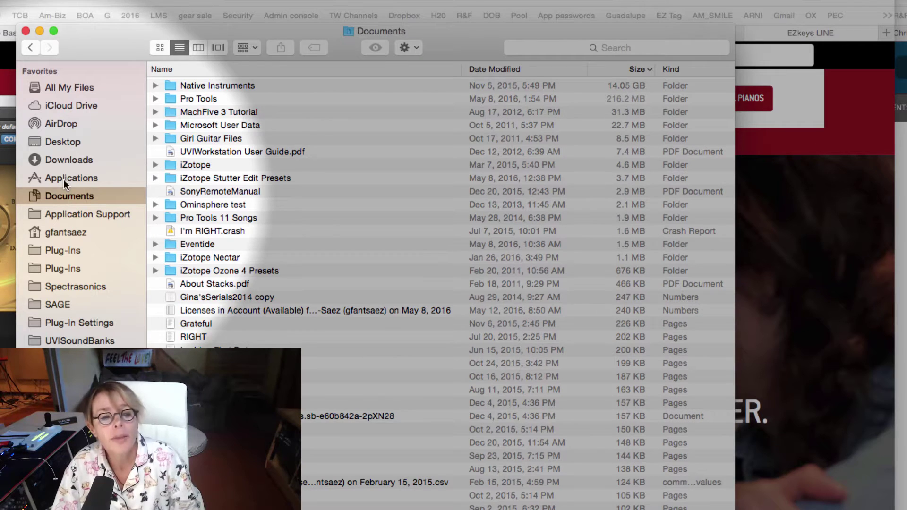
{"action": "left_click", "coordinate": [70, 162]}
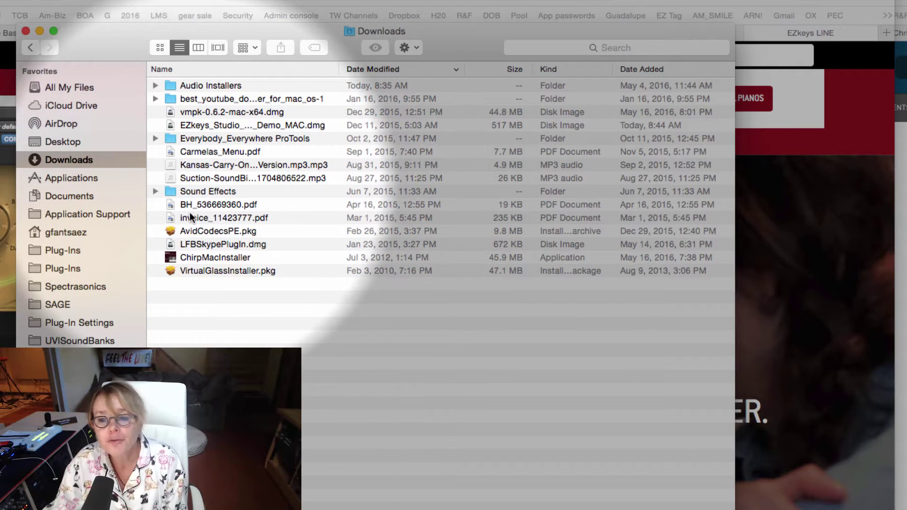
Switch to Safari, show its list of downloads and open EZkeys_Studio_Grand_Demo_MAC.dmg
{"action": "left_click", "coordinate": [845, 270]}
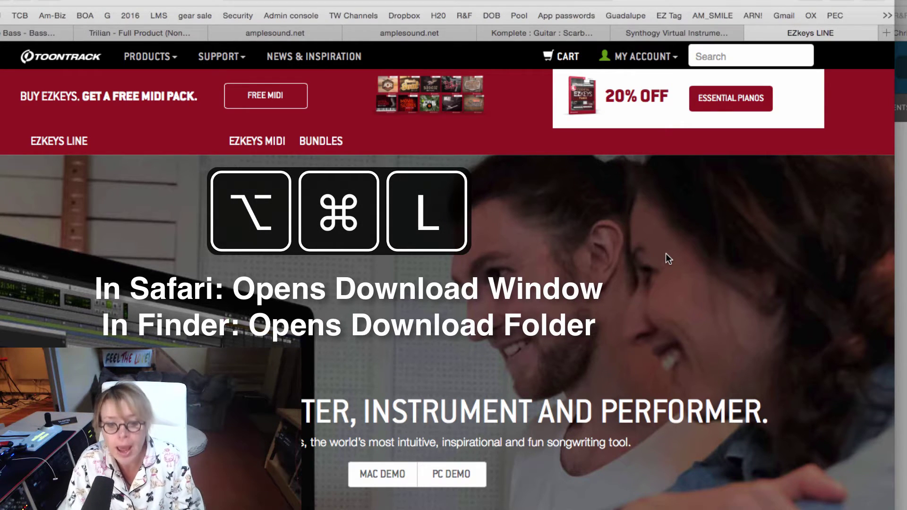
{"action": "key", "text": "alt+super+l"}
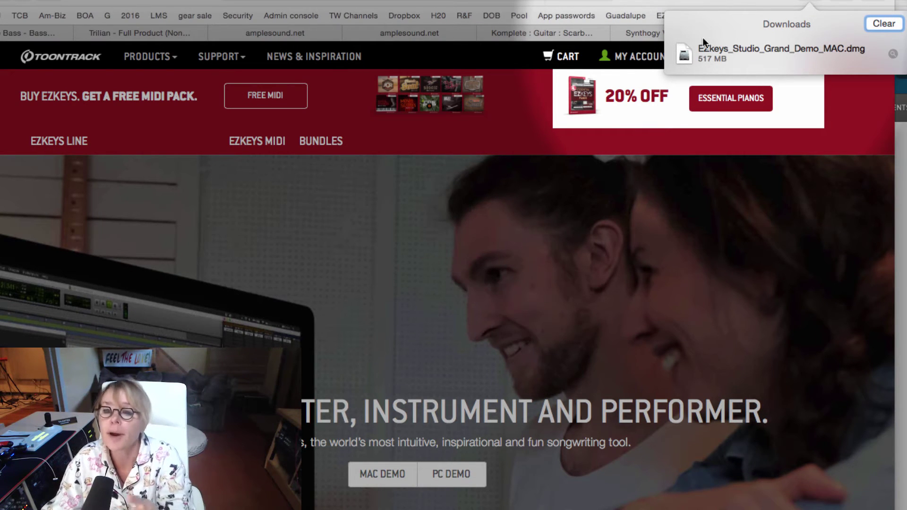
{"action": "left_click", "coordinate": [686, 56]}
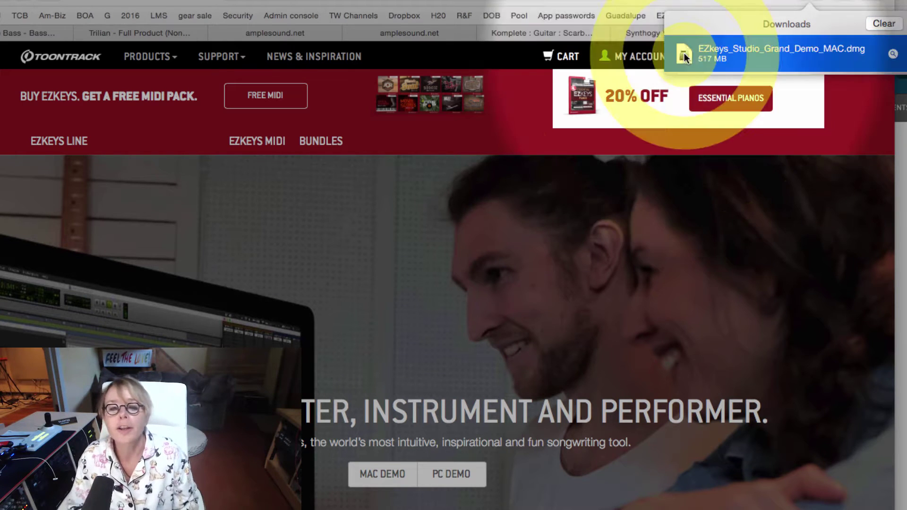
{"action": "double_click", "coordinate": [684, 54]}
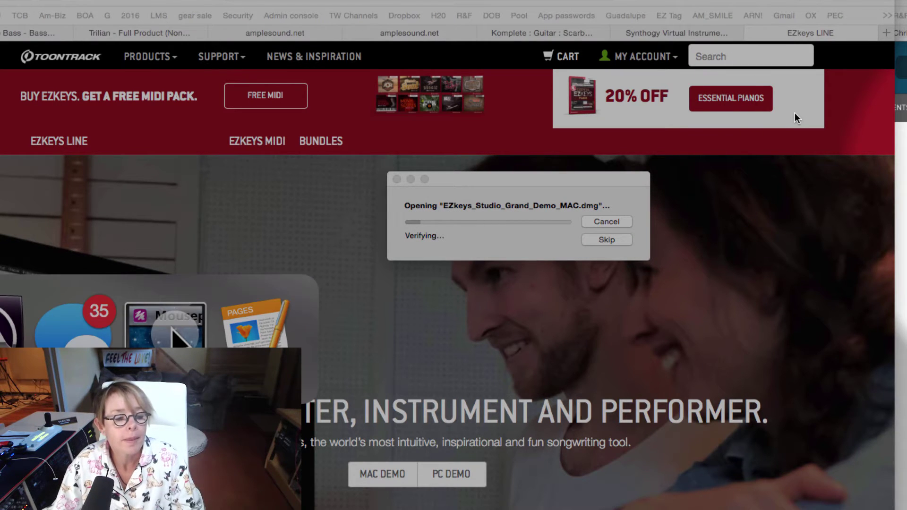
Locate the EZkeys Studio Grand demo disk image in Finder's Downloads folder, then close and reopen that folder's window
{"action": "left_click", "coordinate": [176, 331]}
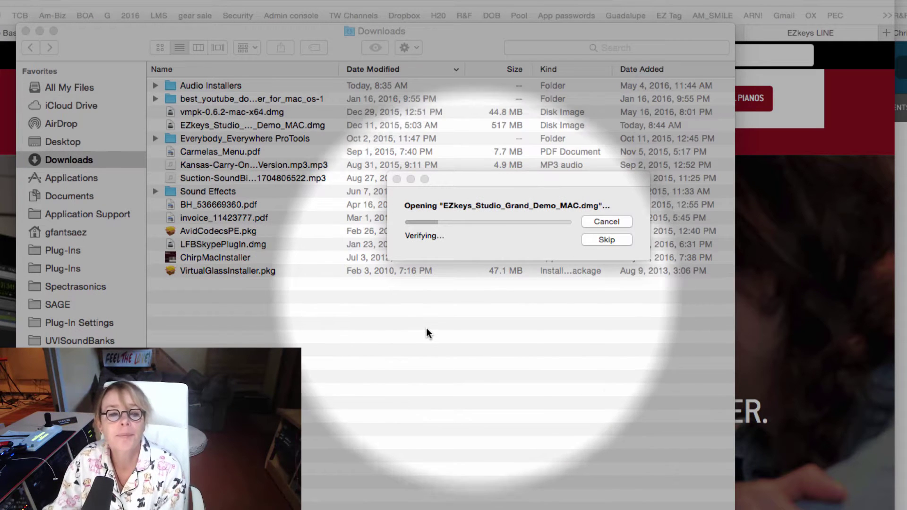
{"action": "left_click", "coordinate": [428, 333]}
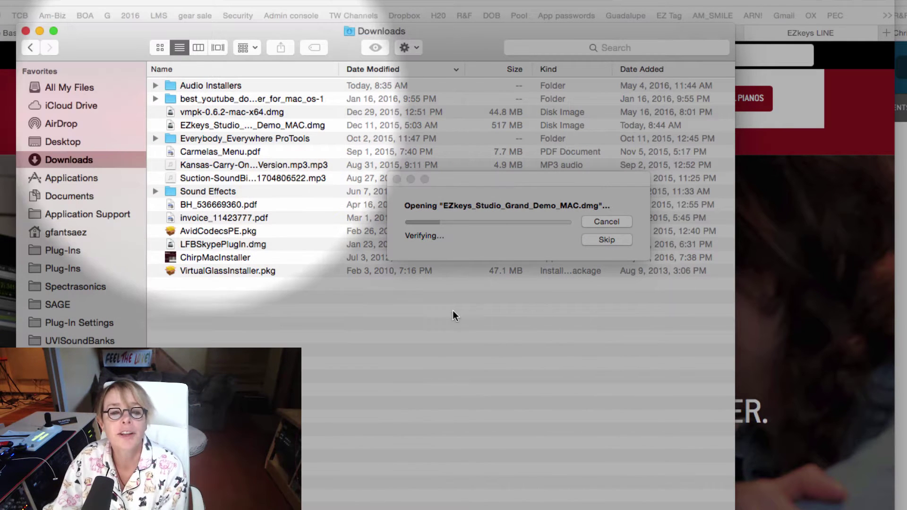
{"action": "left_click", "coordinate": [223, 123]}
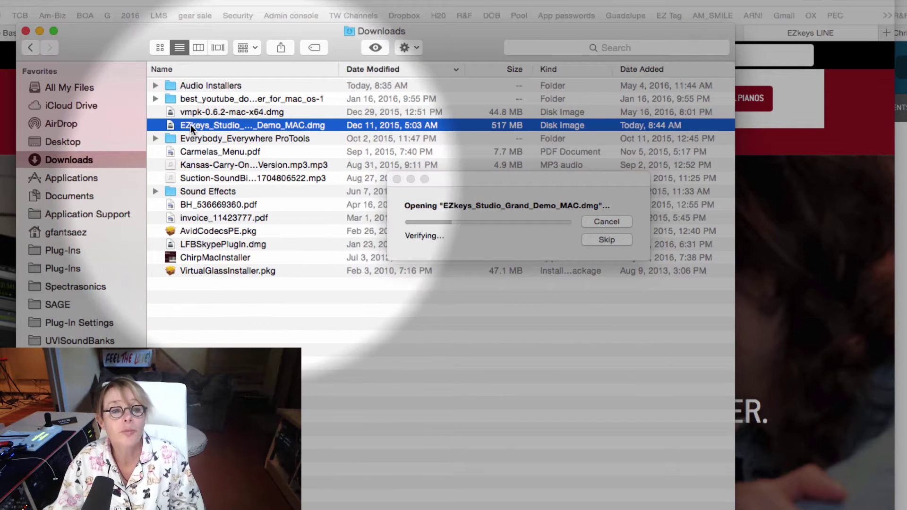
{"action": "left_click", "coordinate": [23, 29]}
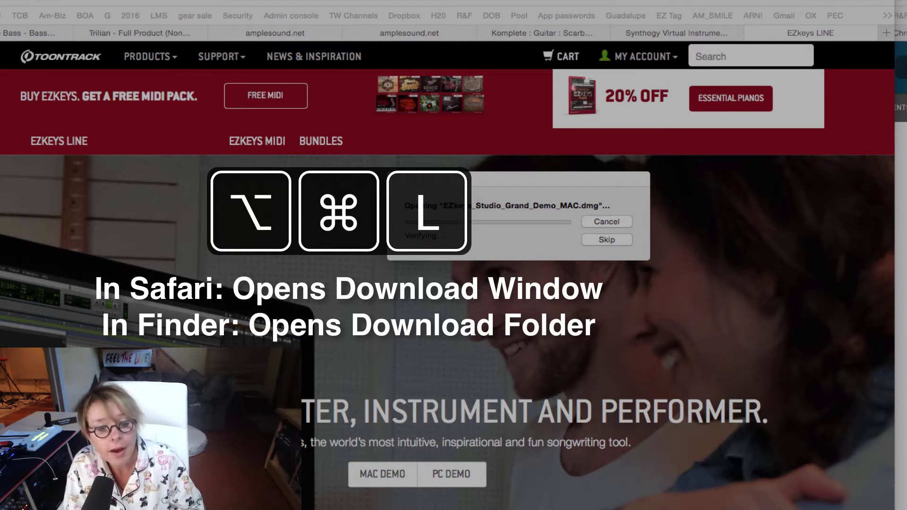
{"action": "key", "text": "alt+super+l"}
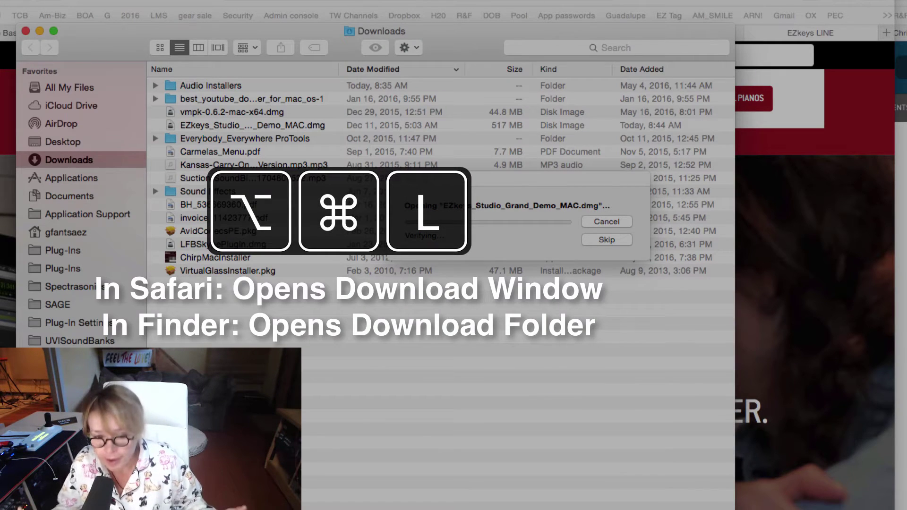
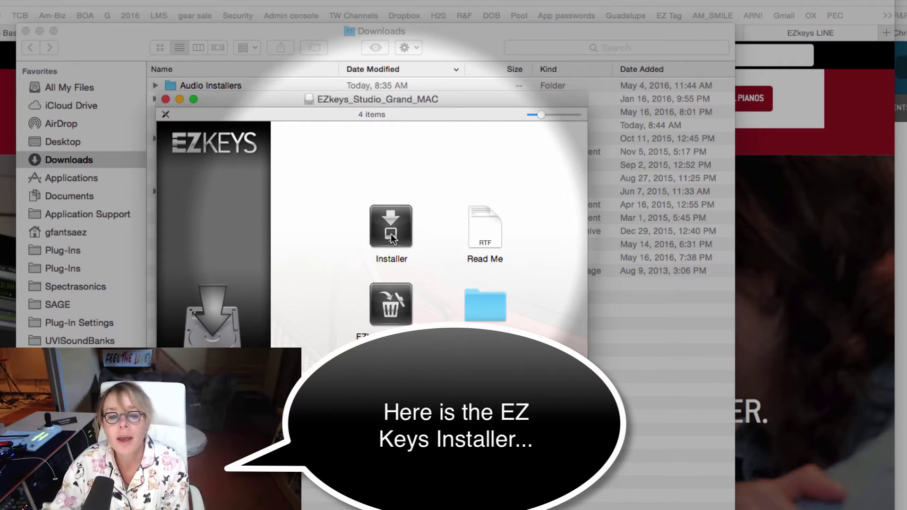
Launch the EZkeys Studio Grand installer, allow its pre-install check, pass the introductory pages and agree to the software license
{"action": "double_click", "coordinate": [390, 238]}
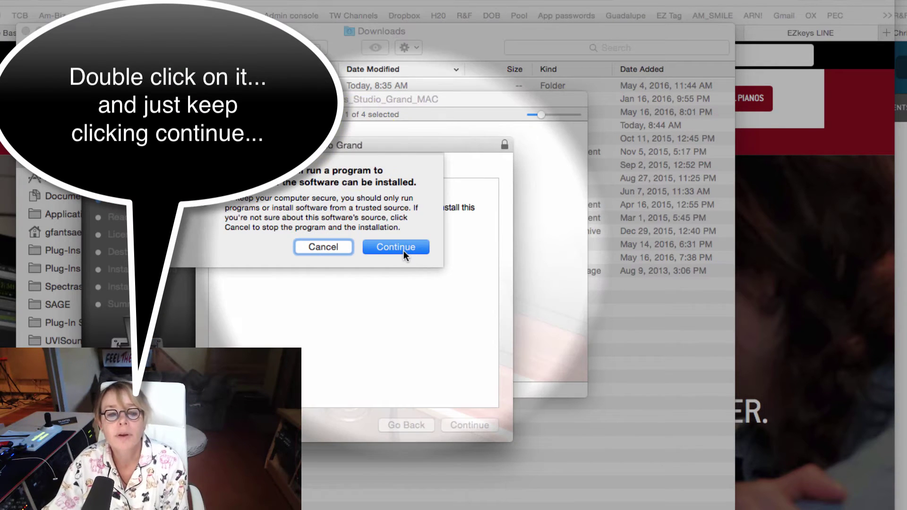
{"action": "left_click", "coordinate": [403, 250]}
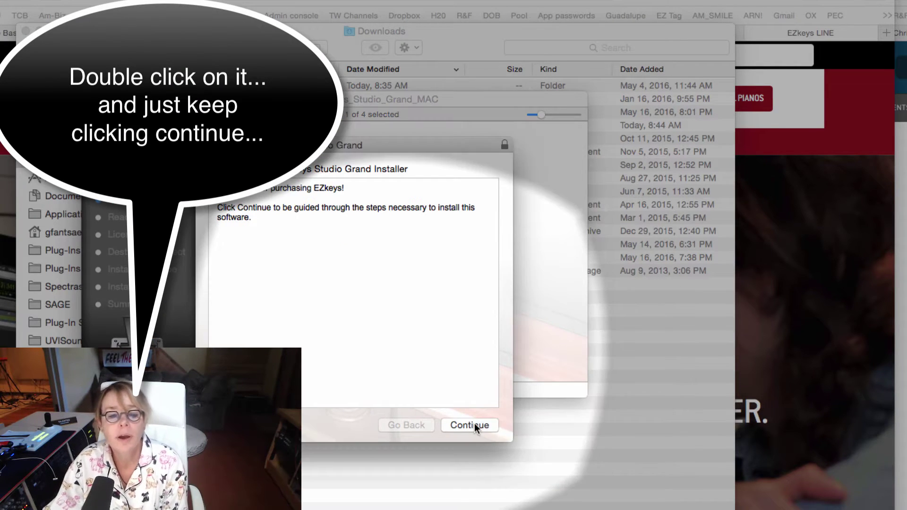
{"action": "left_click", "coordinate": [474, 425]}
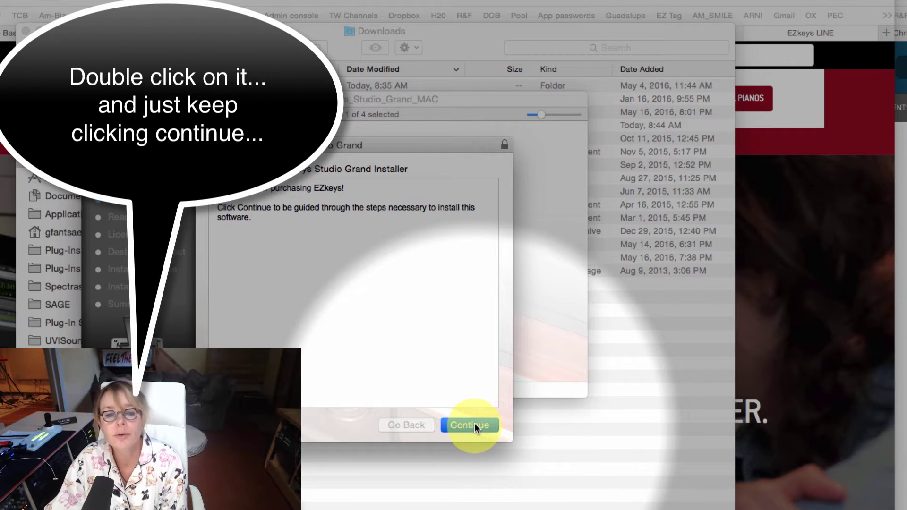
{"action": "left_click", "coordinate": [474, 425]}
{"action": "left_click", "coordinate": [474, 425]}
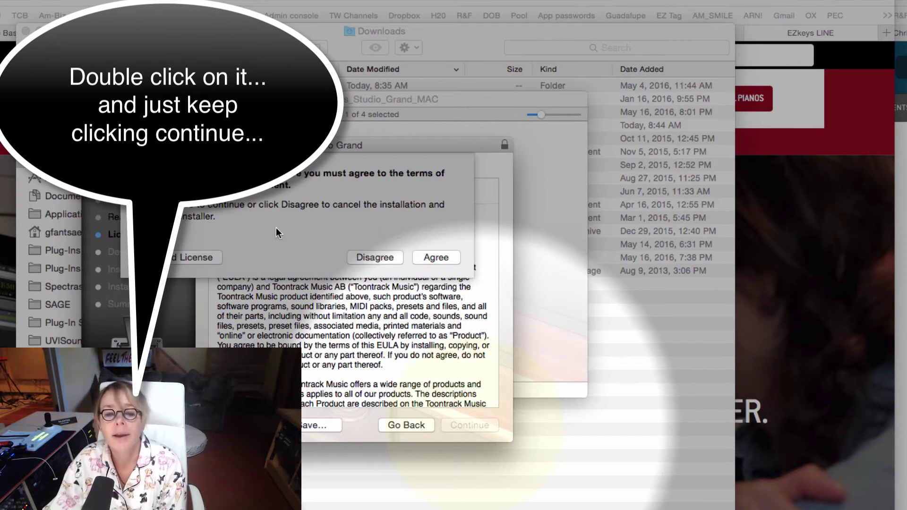
{"action": "left_click", "coordinate": [438, 257]}
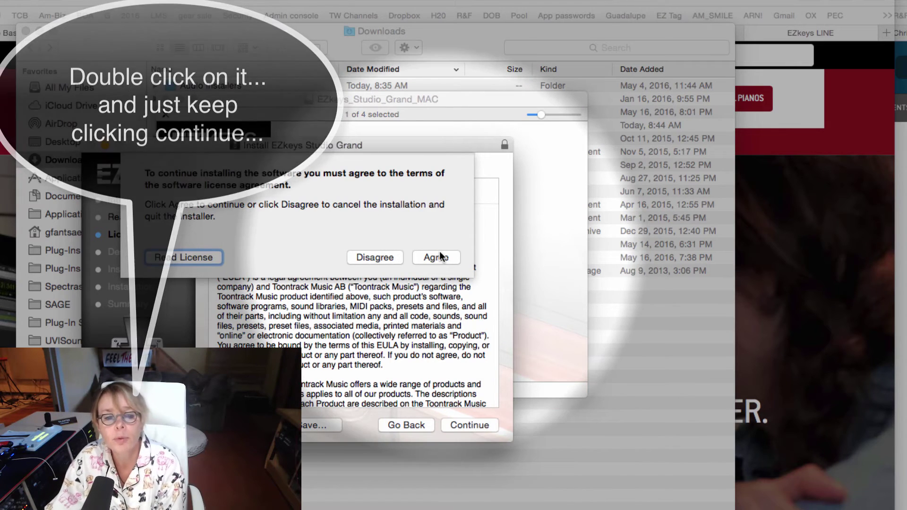
{"action": "left_click", "coordinate": [438, 257]}
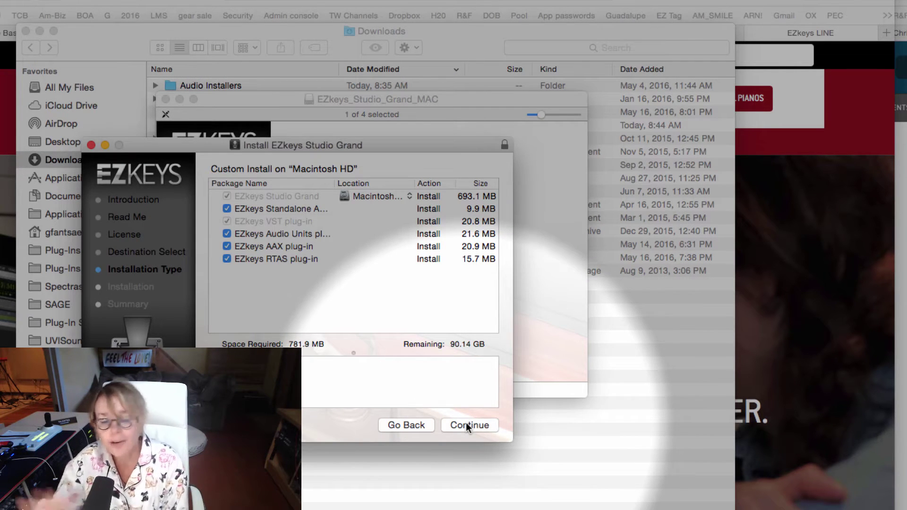
Start the standard installation on Macintosh HD with all listed EZkeys packages and authorize it with the Mac administrator password
{"action": "left_click", "coordinate": [466, 423]}
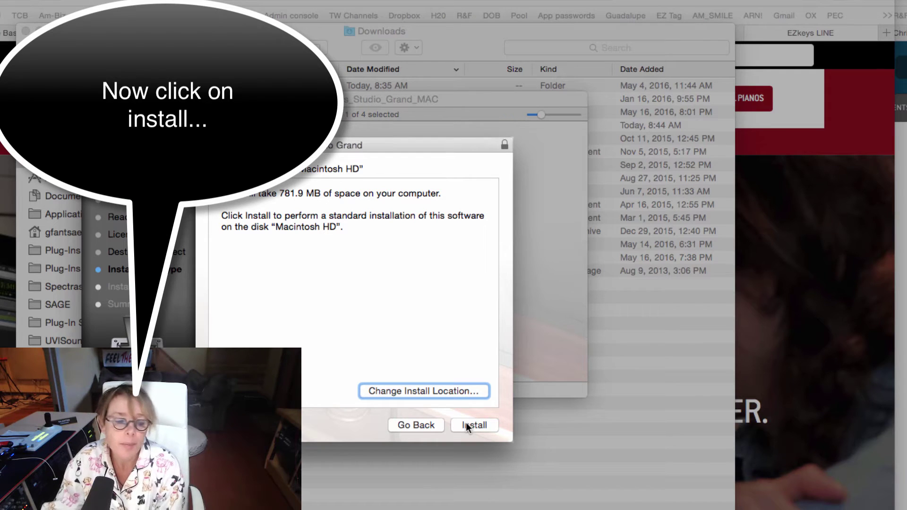
{"action": "left_click", "coordinate": [466, 426]}
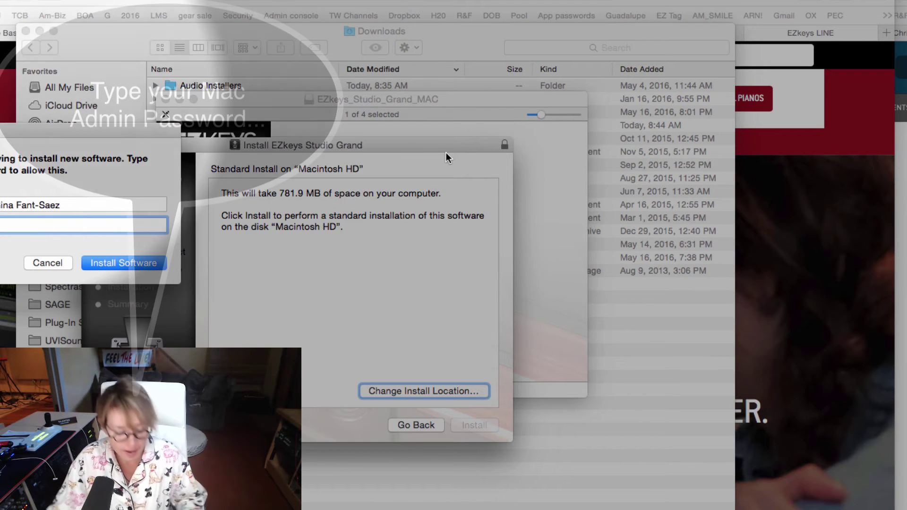
{"action": "left_click", "coordinate": [446, 153]}
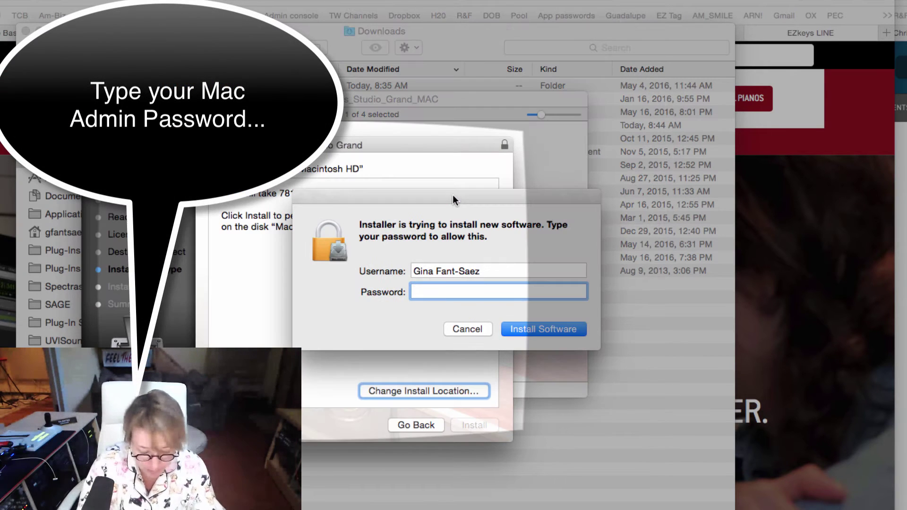
{"action": "type", "text": "•••••••••"}
{"action": "key", "text": "Return"}
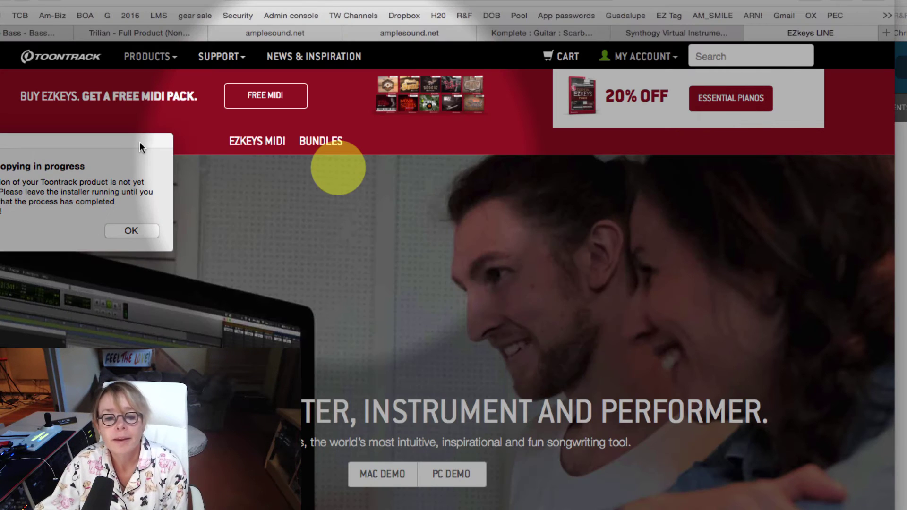
Move the copying-in-progress notice into view, let the installation finish and close the installer
{"action": "left_click_drag", "start_coordinate": [140, 141], "coordinate": [410, 155]}
{"action": "left_click_drag", "start_coordinate": [353, 242], "coordinate": [455, 315]}
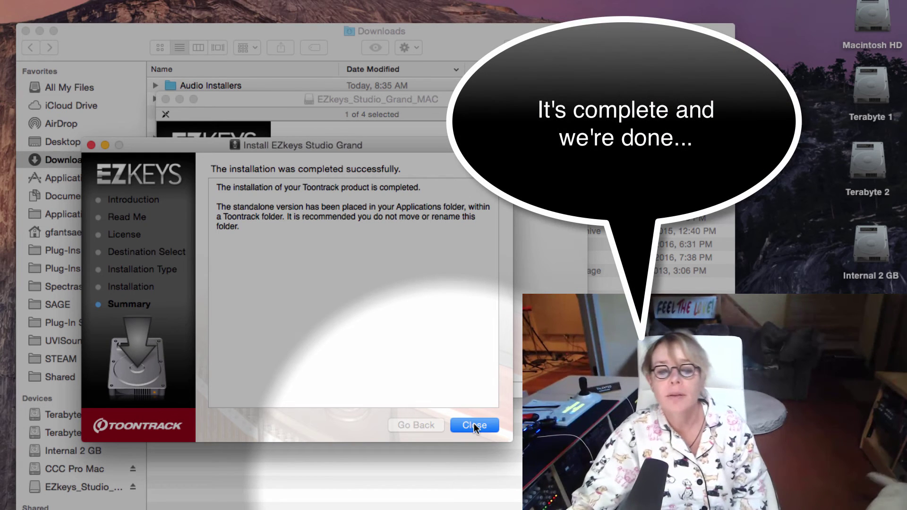
{"action": "left_click", "coordinate": [473, 423]}
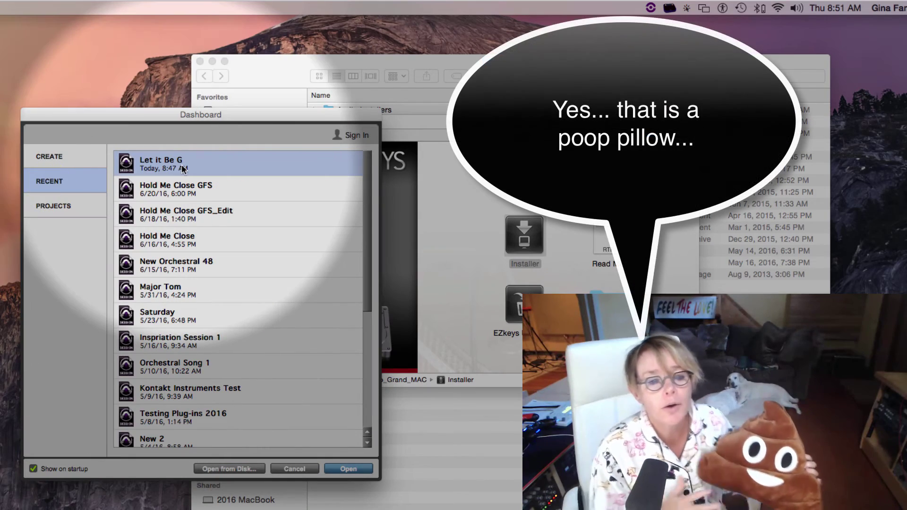
Open the recent Pro Tools session Let it Be G, close the Mini Grand plug-in window and bring the Mix window into view
{"action": "double_click", "coordinate": [182, 170]}
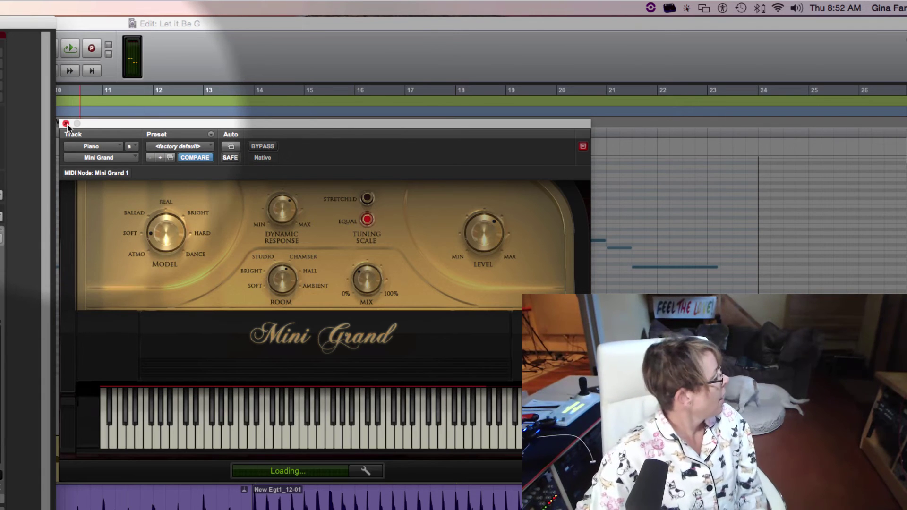
{"action": "left_click", "coordinate": [66, 123]}
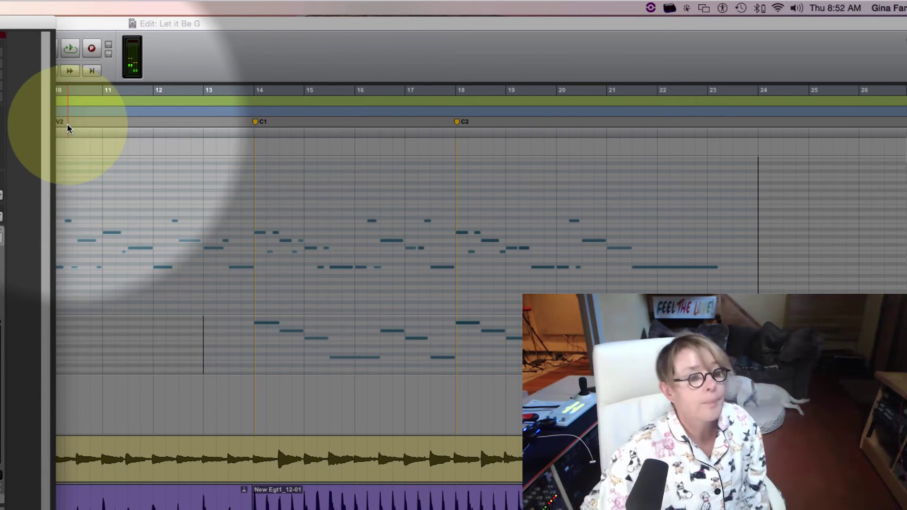
{"action": "left_click", "coordinate": [19, 20]}
{"action": "left_click_drag", "start_coordinate": [55, 19], "coordinate": [237, 18]}
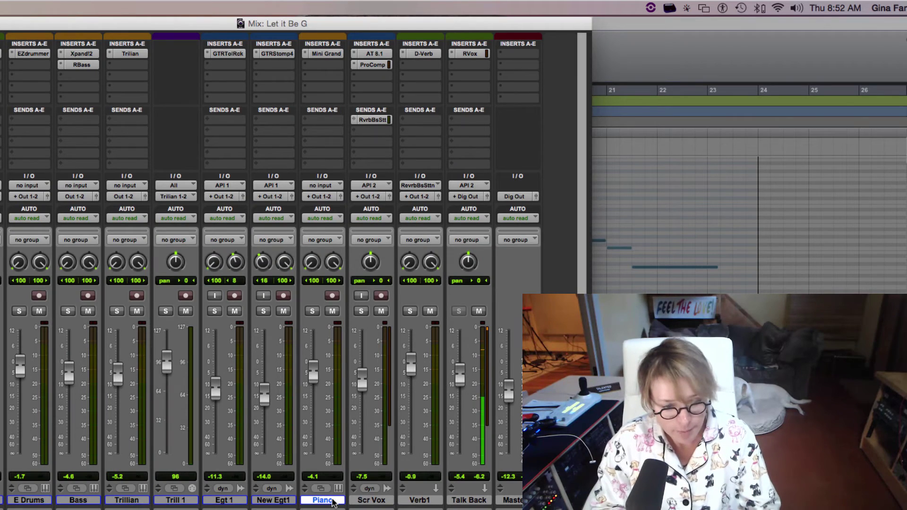
Create one new stereo Instrument Track in ticks beside the Piano track and name it Ez Keys
{"action": "key", "text": "super+shift+n"}
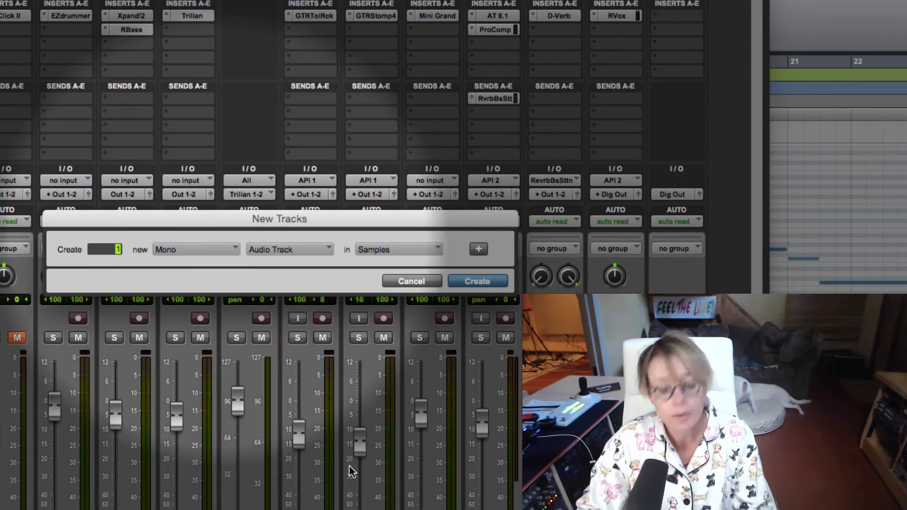
{"action": "key", "text": "super+Right"}
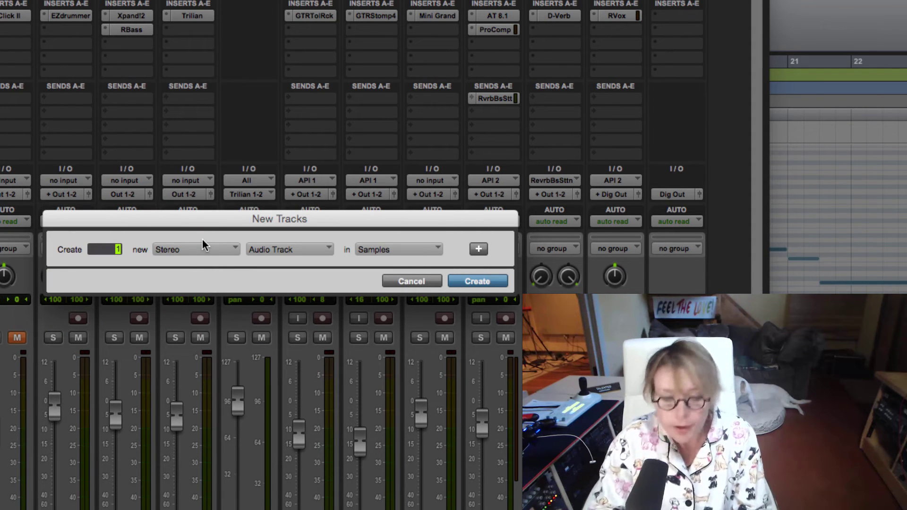
{"action": "key", "text": "super+Down"}
{"action": "key", "text": "super+Down"}
{"action": "key", "text": "super+Down"}
{"action": "key", "text": "super+Down"}
{"action": "key", "text": "super+Down"}
{"action": "key", "text": "super+Down"}
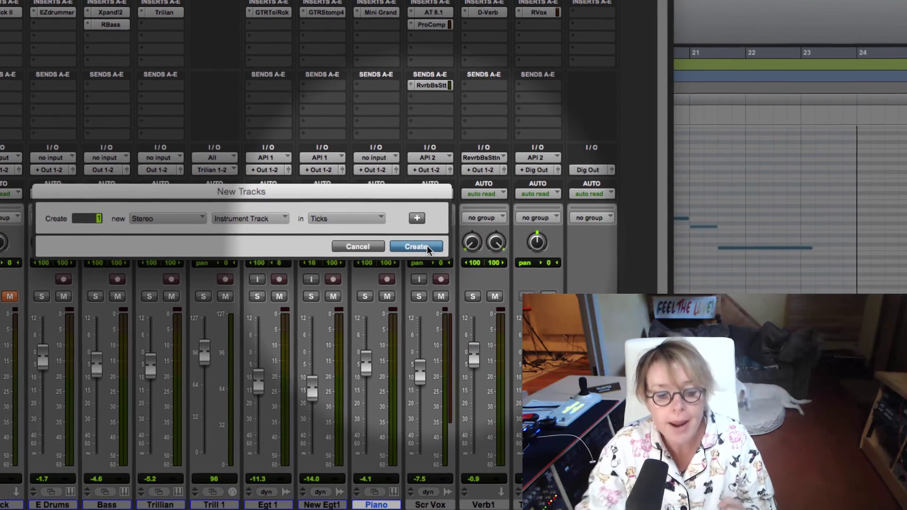
{"action": "left_click", "coordinate": [491, 282]}
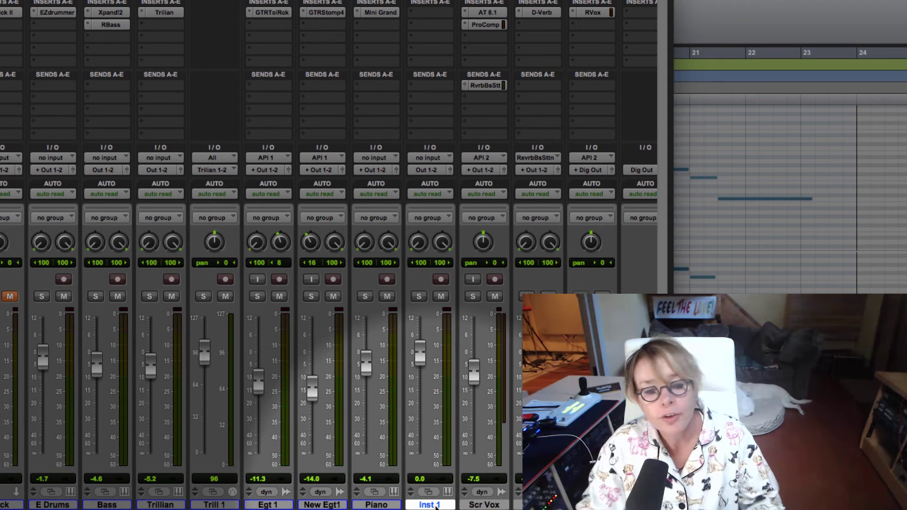
{"action": "double_click", "coordinate": [435, 504]}
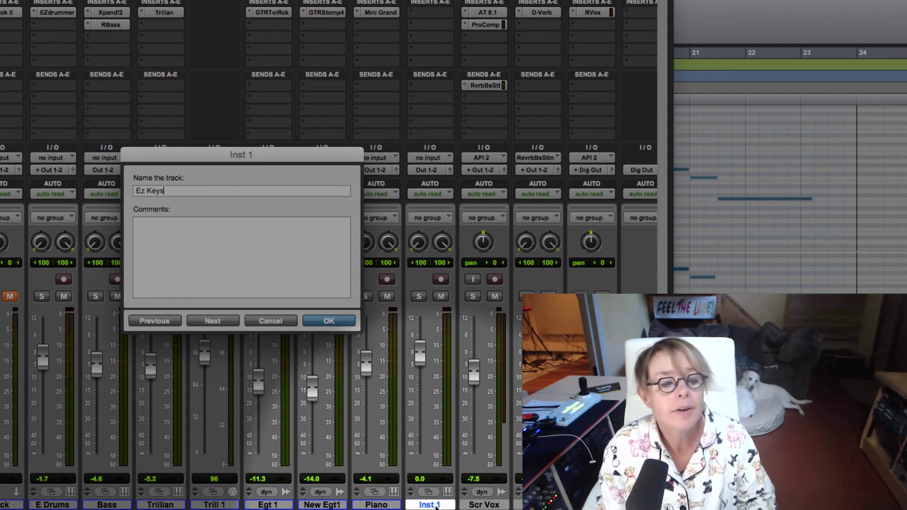
{"action": "key", "text": "Return"}
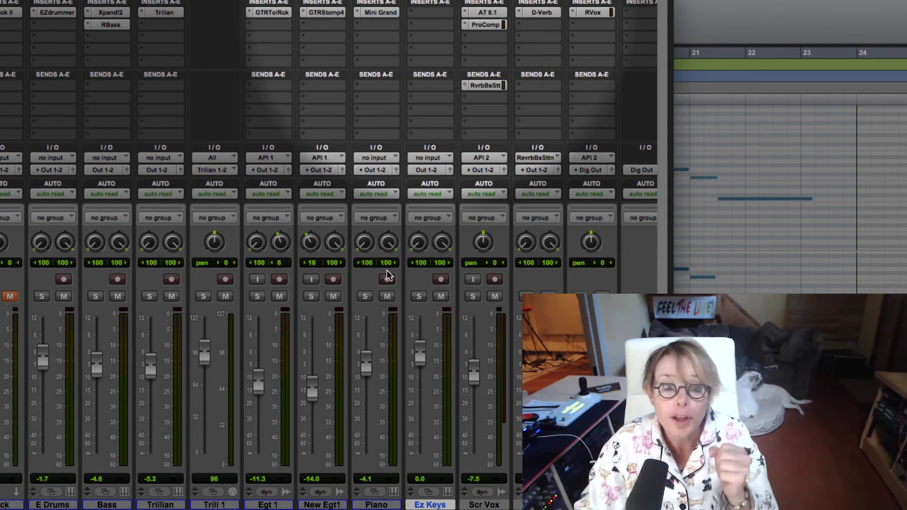
Insert the multichannel instrument plug-in EZkeys (stereo) in the first insert slot of the Ez Keys track
{"action": "left_click", "coordinate": [438, 14]}
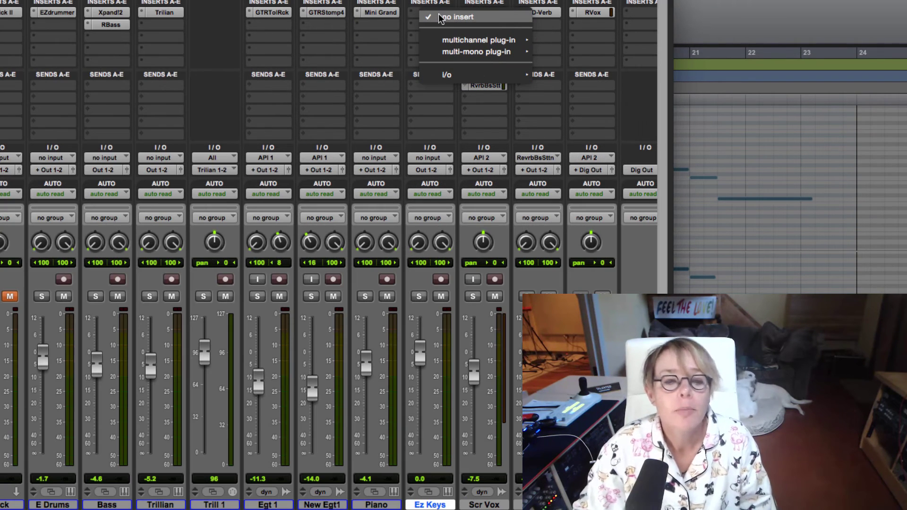
{"action": "key", "text": "Down"}
{"action": "key", "text": "Right"}
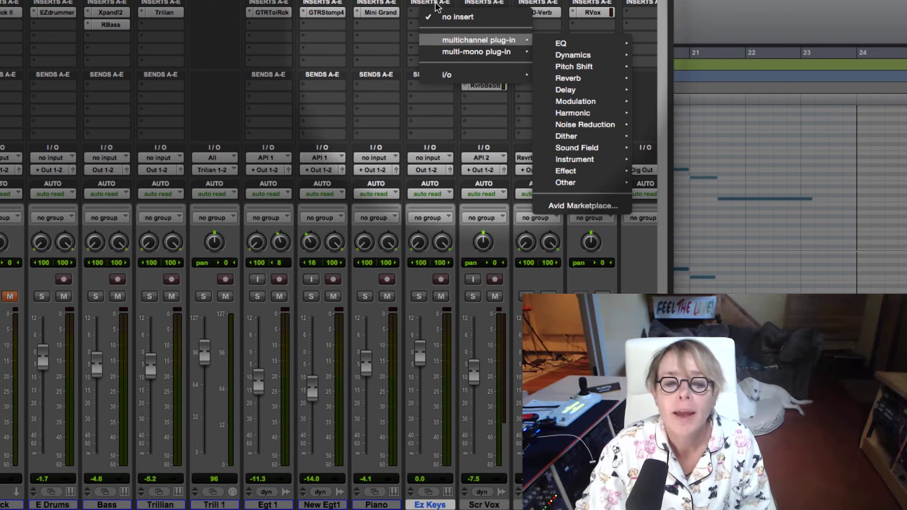
{"action": "key", "text": "Down"}
{"action": "key", "text": "Down"}
{"action": "key", "text": "Down"}
{"action": "key", "text": "Down"}
{"action": "key", "text": "Down"}
{"action": "key", "text": "Down"}
{"action": "key", "text": "Down"}
{"action": "key", "text": "Down"}
{"action": "key", "text": "Up"}
{"action": "key", "text": "Up"}
{"action": "key", "text": "Up"}
{"action": "key", "text": "Up"}
{"action": "key", "text": "Down"}
{"action": "key", "text": "Down"}
{"action": "key", "text": "Down"}
{"action": "key", "text": "Down"}
{"action": "key", "text": "Down"}
{"action": "key", "text": "Down"}
{"action": "key", "text": "Down"}
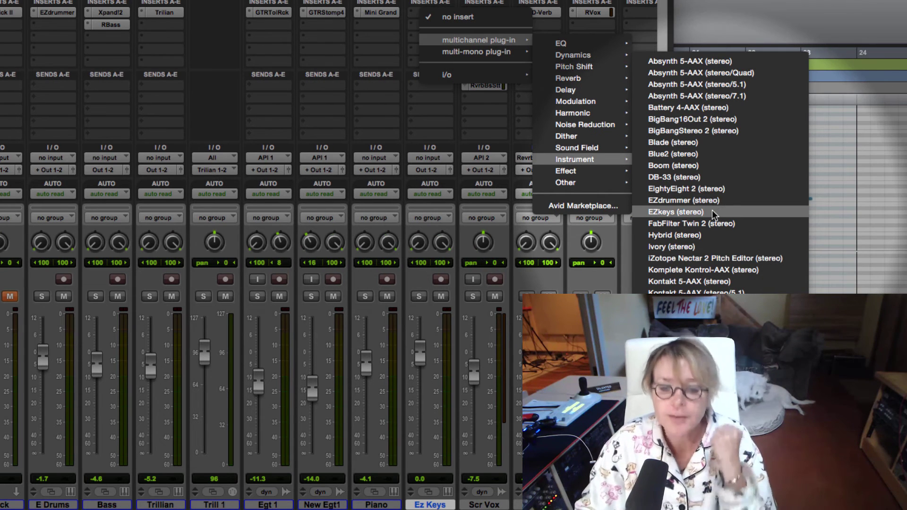
{"action": "left_click", "coordinate": [713, 212]}
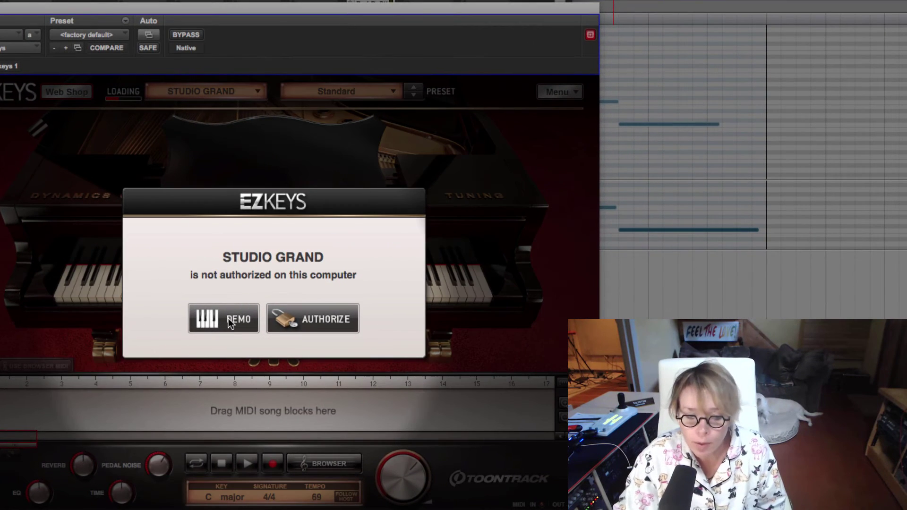
Run Studio Grand in demo mode, look through the demo limitations and version information, and dismiss that notice
{"action": "left_click", "coordinate": [227, 319]}
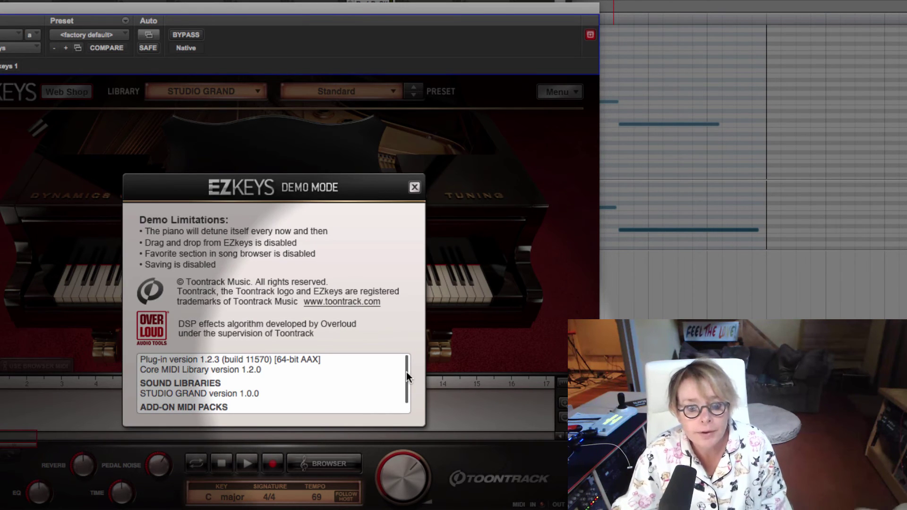
{"action": "left_click_drag", "start_coordinate": [407, 372], "coordinate": [412, 341]}
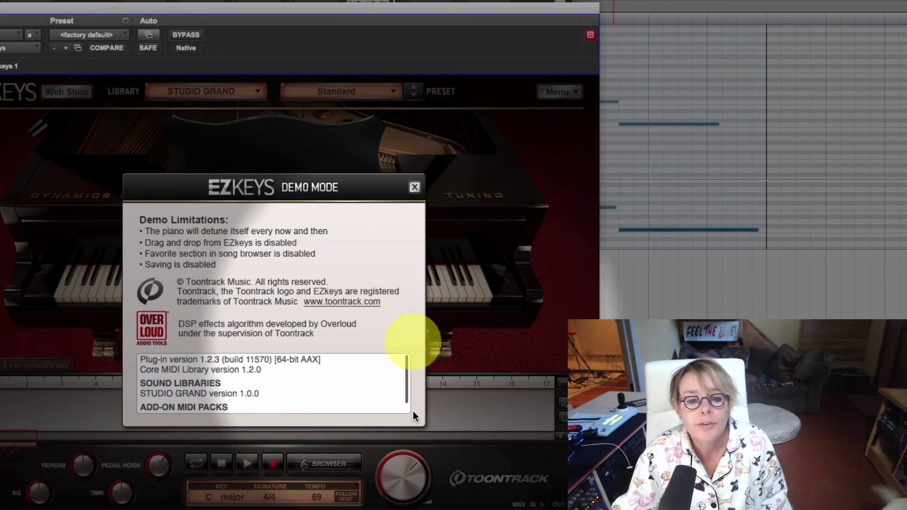
{"action": "left_click", "coordinate": [414, 187]}
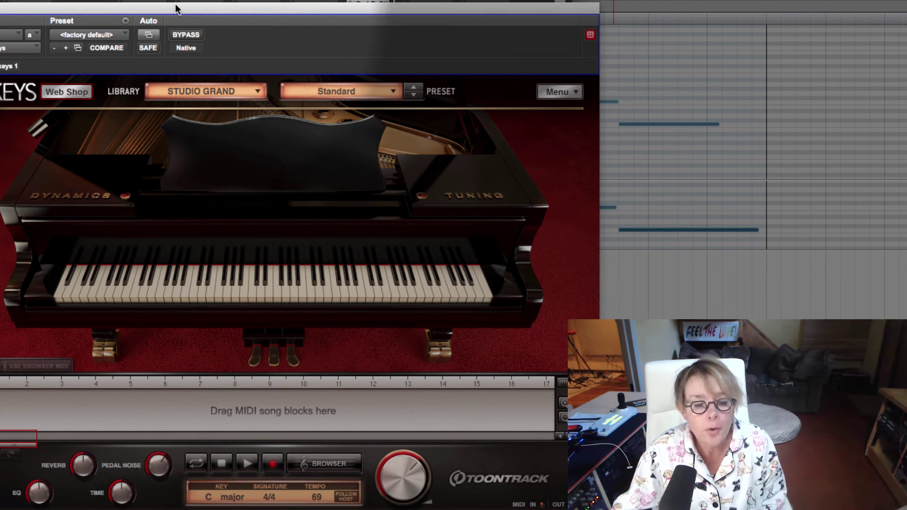
Move the EZkeys plug-in window off the mixer channels and record-enable the Ez Keys track
{"action": "left_click", "coordinate": [176, 9]}
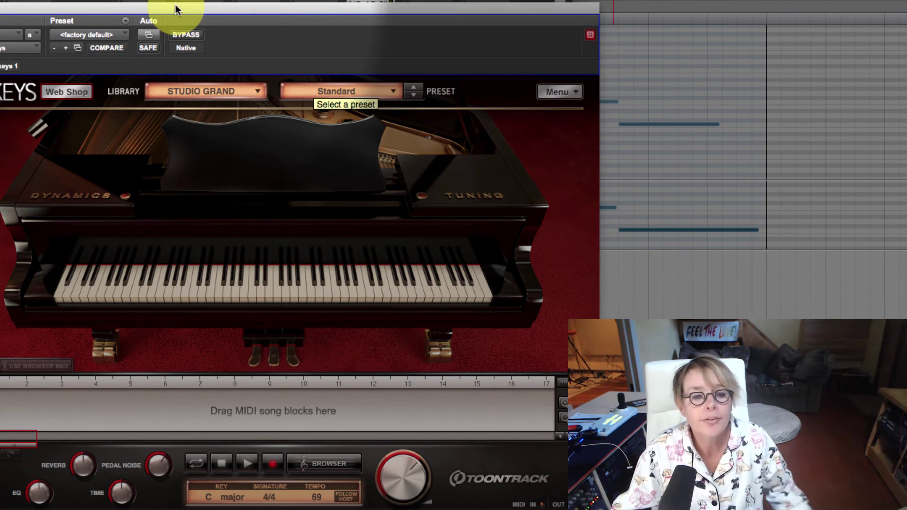
{"action": "left_click_drag", "start_coordinate": [175, 10], "coordinate": [610, 0]}
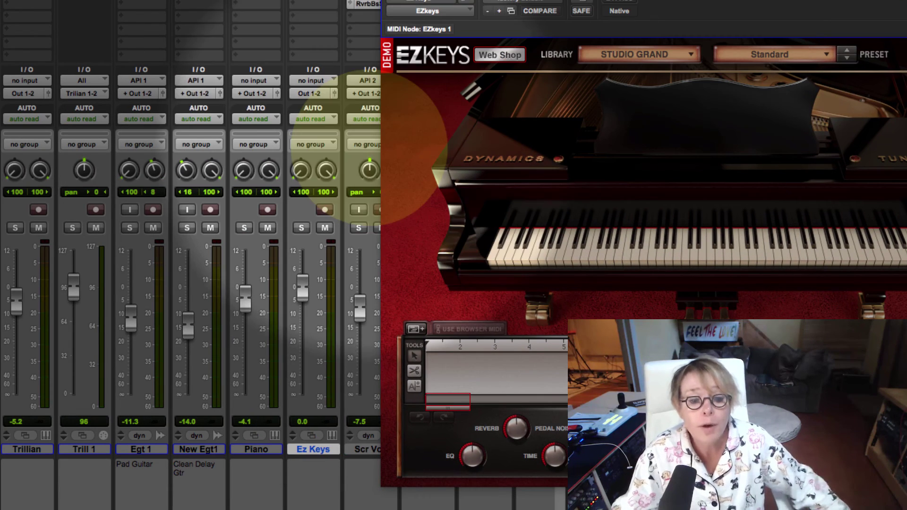
{"action": "left_click", "coordinate": [325, 210]}
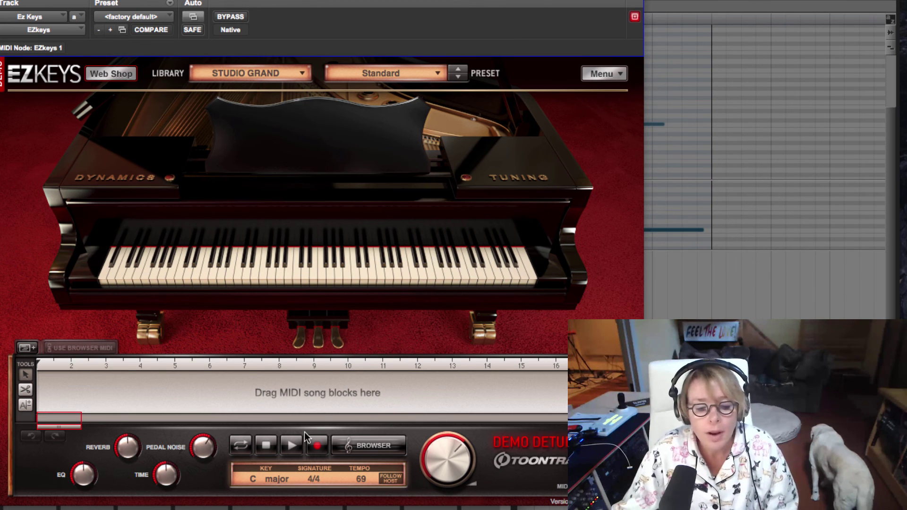
Open the MIDI song browser in EZkeys
{"action": "left_click", "coordinate": [361, 444]}
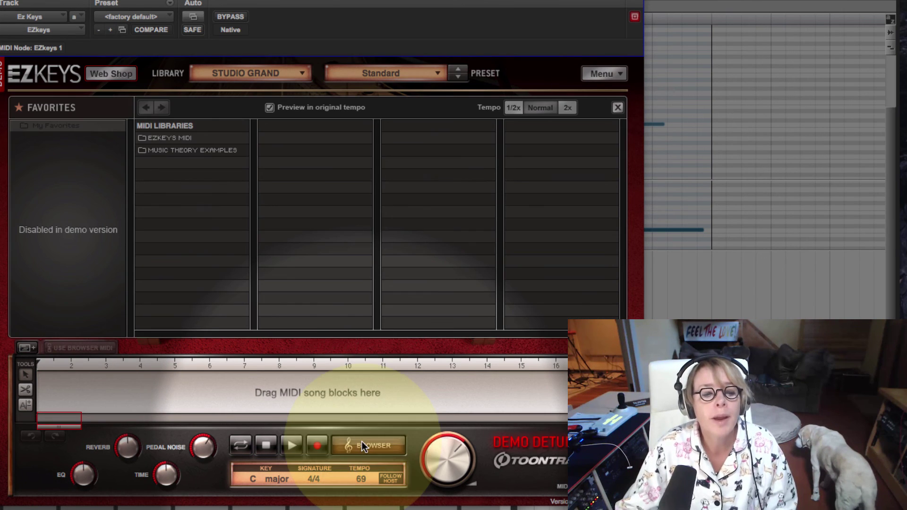